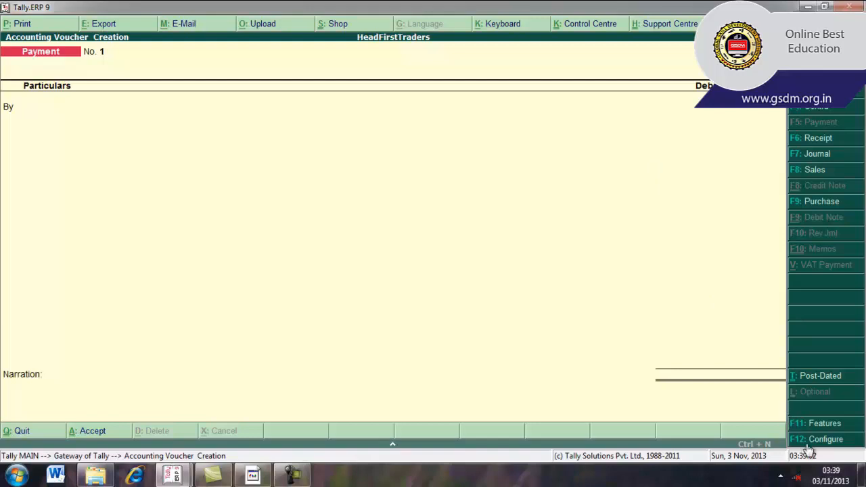
Set Use Single Entry mode for Pymt/Rcpt/Contra to Yes in the payment voucher configuration and accept the remaining settings.
{"action": "left_click", "coordinate": [810, 445]}
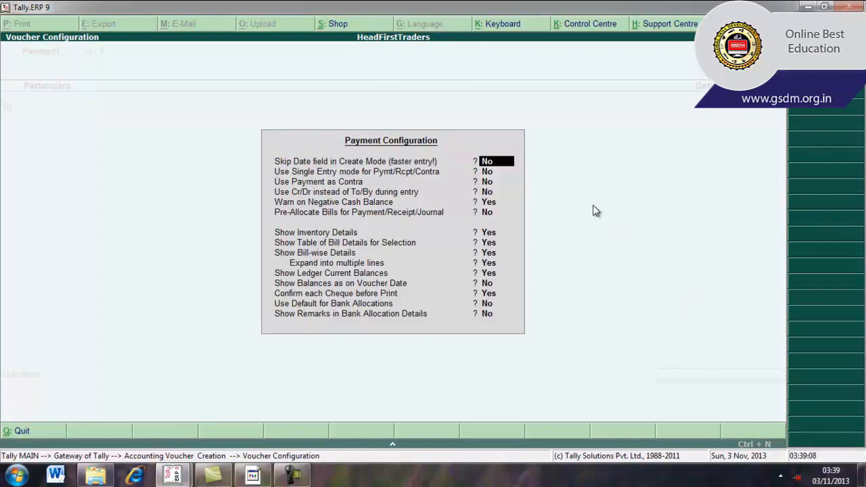
{"action": "key", "text": "Return"}
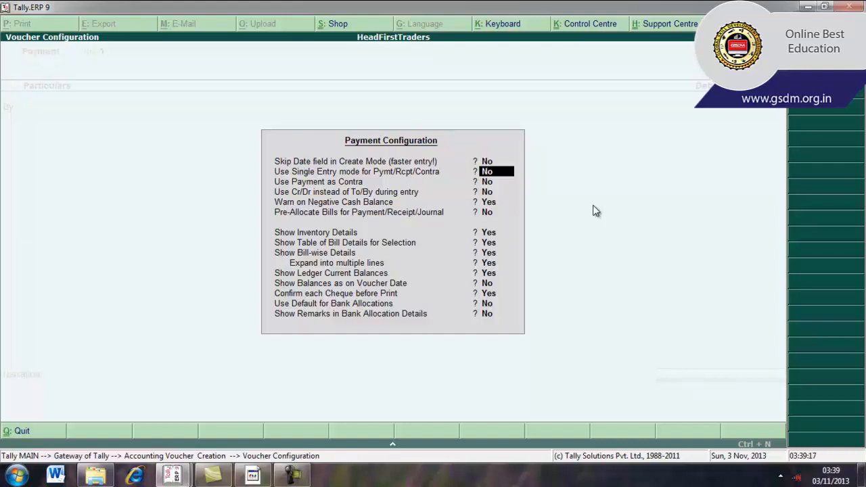
{"action": "type", "text": "yes"}
{"action": "key", "text": "Return"}
{"action": "key", "text": "Return"}
{"action": "key", "text": "Return"}
{"action": "key", "text": "Return"}
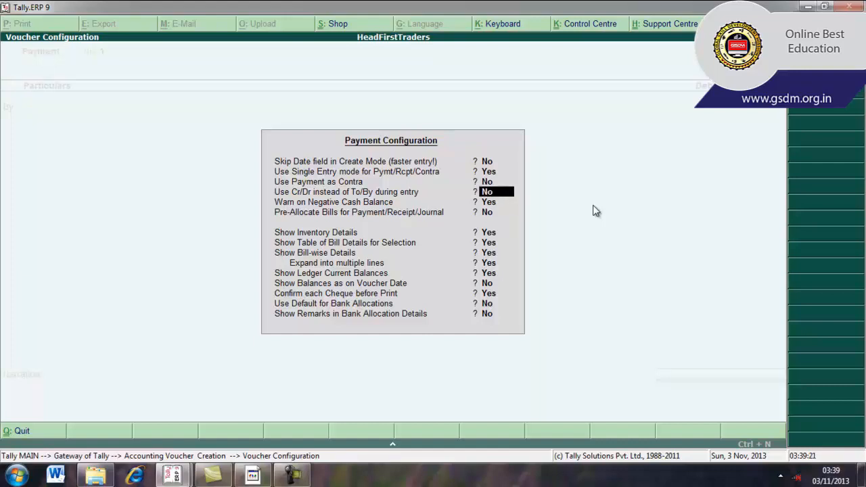
{"action": "key", "text": "Return"}
{"action": "key", "text": "Return"}
{"action": "key", "text": "Return"}
{"action": "key", "text": "Return"}
{"action": "key", "text": "Return"}
{"action": "key", "text": "Return"}
{"action": "key", "text": "Return"}
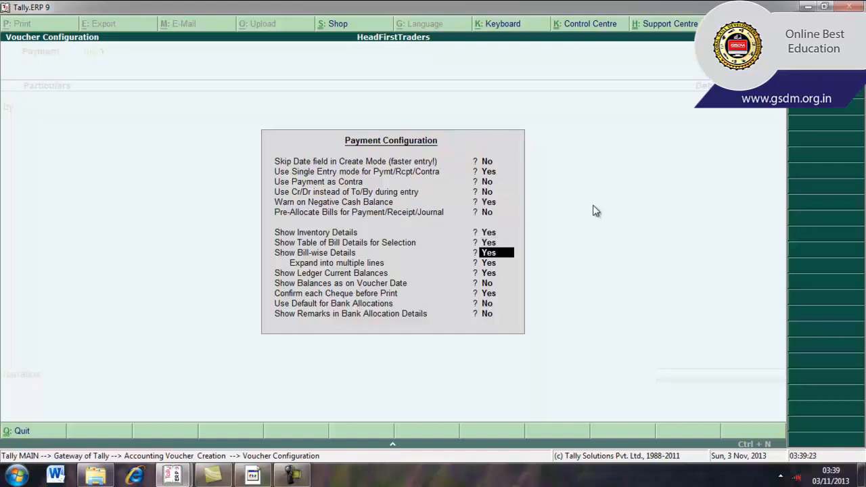
{"action": "key", "text": "Return"}
{"action": "key", "text": "Return"}
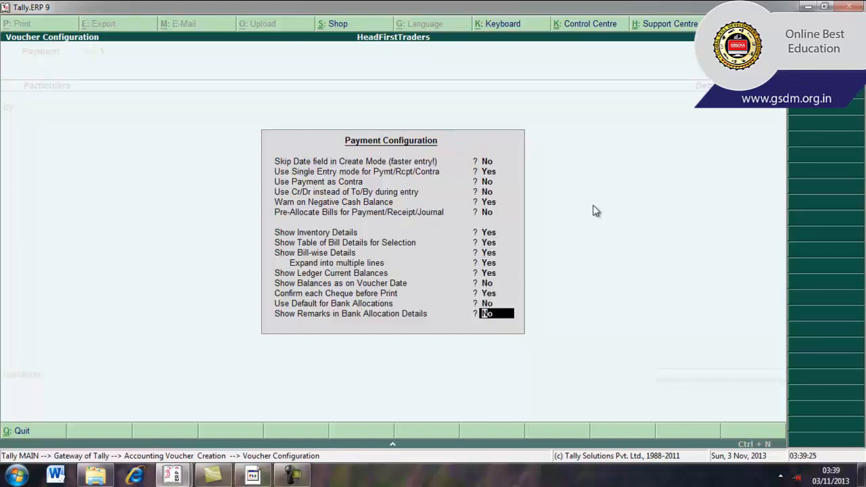
{"action": "key", "text": "Return"}
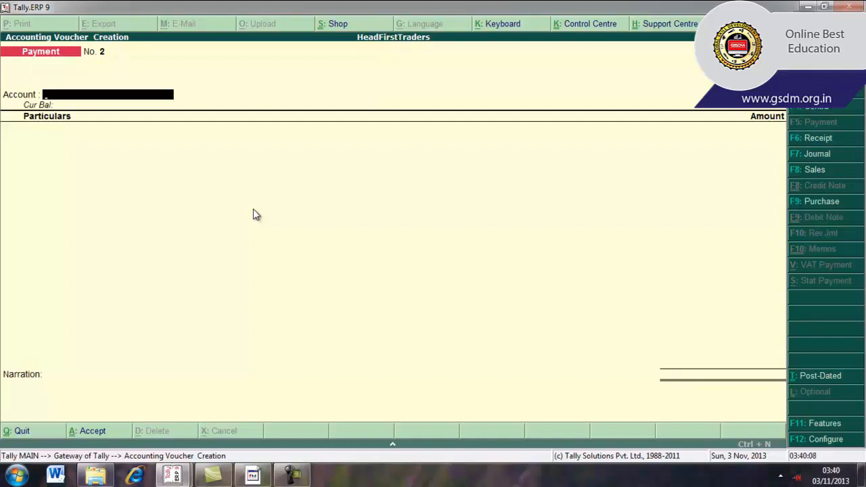
Choose Idbi Bank as the account for the payment voucher.
{"action": "type", "text": "I"}
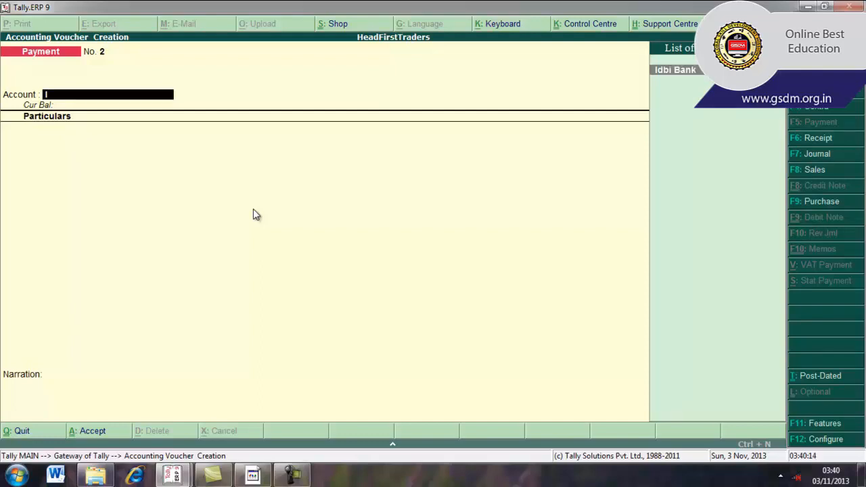
{"action": "key", "text": "BackSpace"}
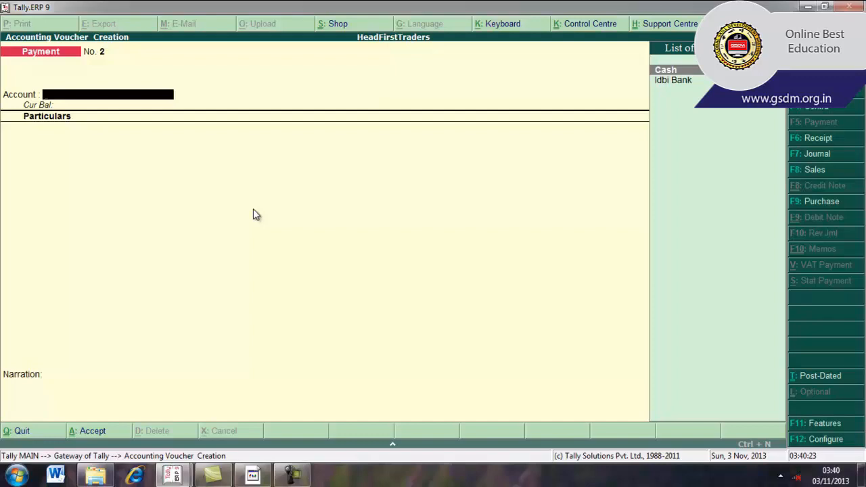
{"action": "key", "text": "Down"}
{"action": "key", "text": "Return"}
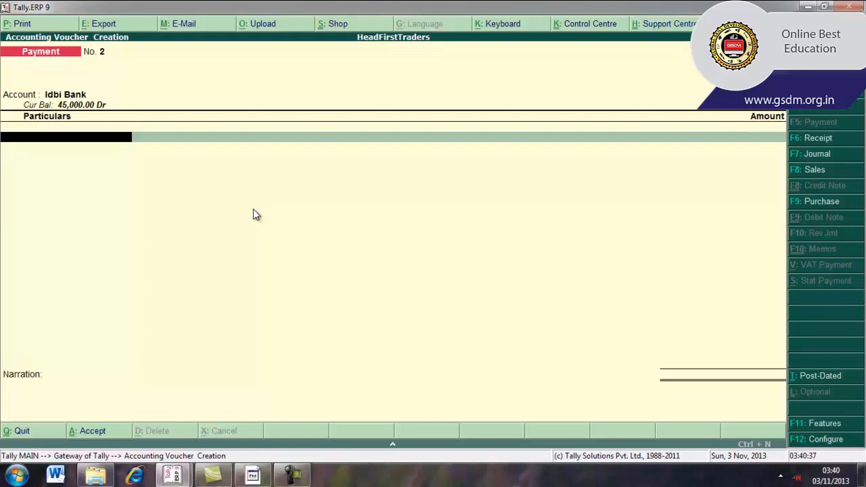
Add Cnc and Co. to the voucher particulars with an amount of 8,000.
{"action": "type", "text": "c"}
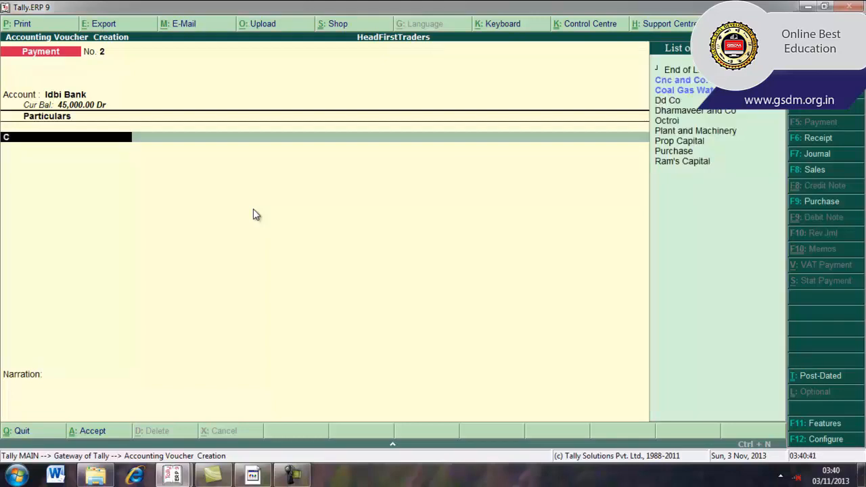
{"action": "key", "text": "Down"}
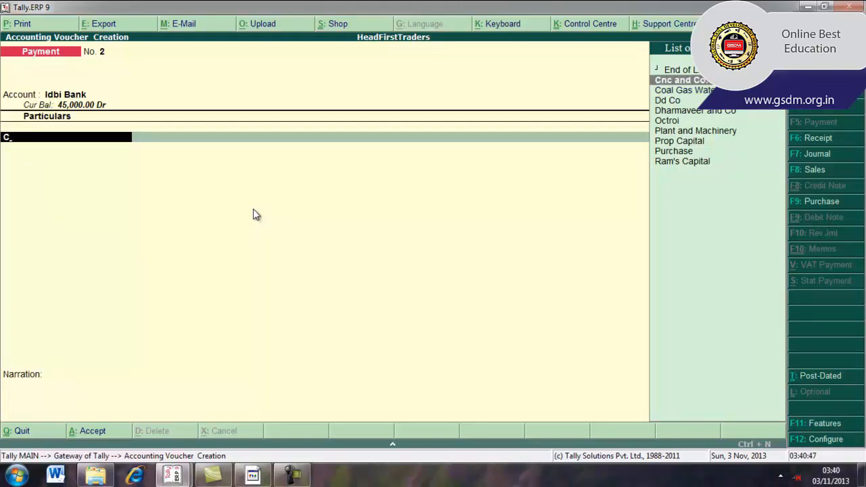
{"action": "key", "text": "Return"}
{"action": "type", "text": "8"}
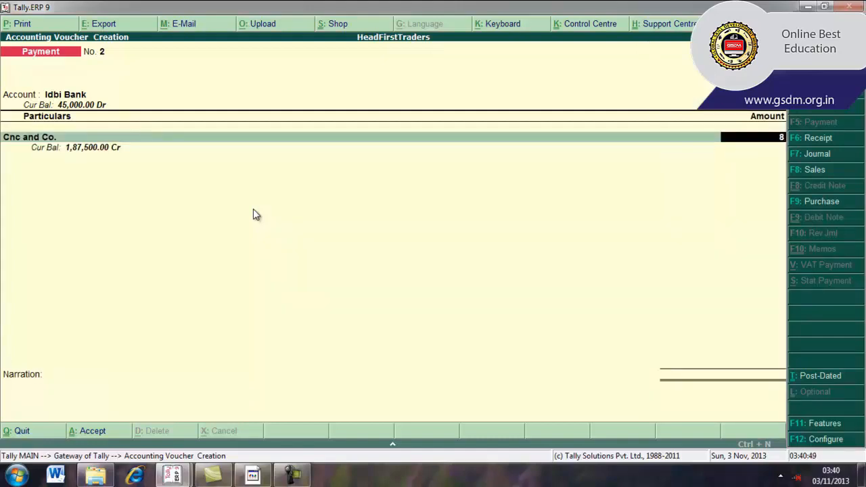
{"action": "type", "text": ",000"}
{"action": "key", "text": "Return"}
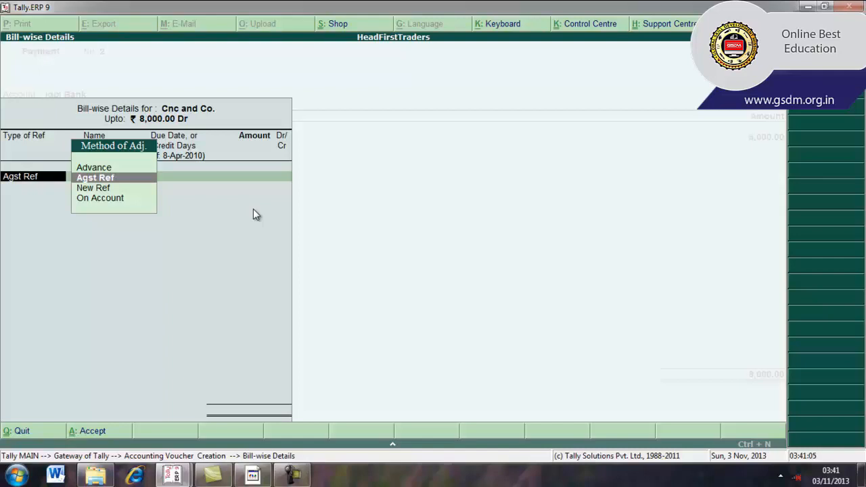
Allocate the full Cnc and Co. amount of 8,000.00 Dr as On Account in the bill-wise details.
{"action": "key", "text": "Down"}
{"action": "key", "text": "Down"}
{"action": "key", "text": "Return"}
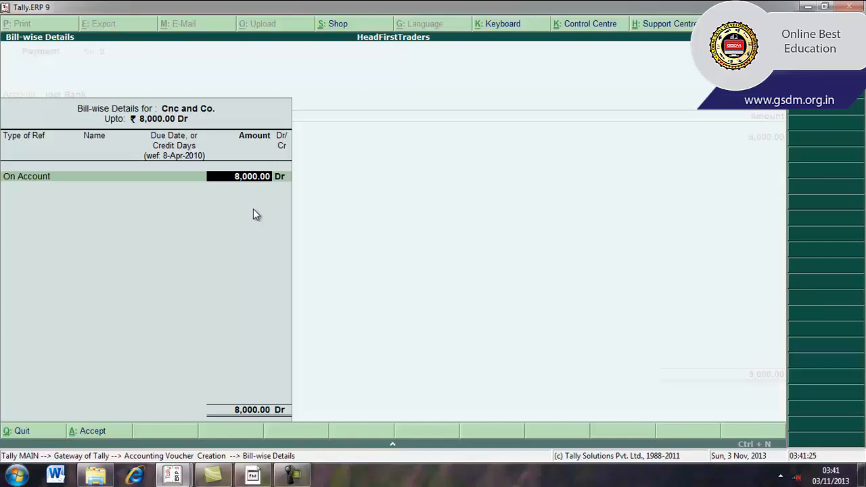
{"action": "key", "text": "Return"}
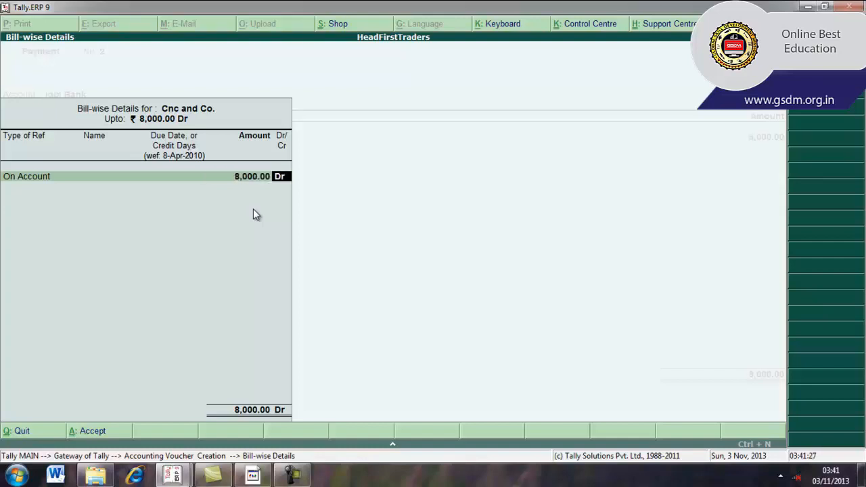
{"action": "key", "text": "Return"}
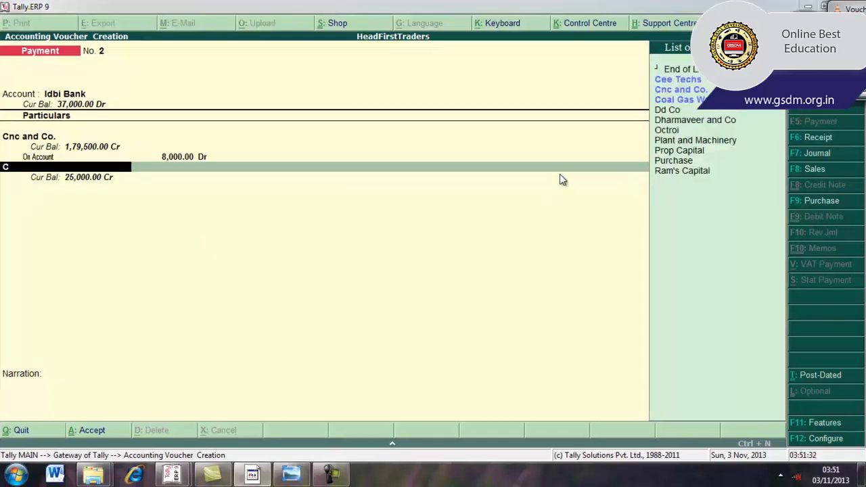
Add Cee Techs as the second party in the particulars with an amount of 3,500.
{"action": "left_click", "coordinate": [344, 201]}
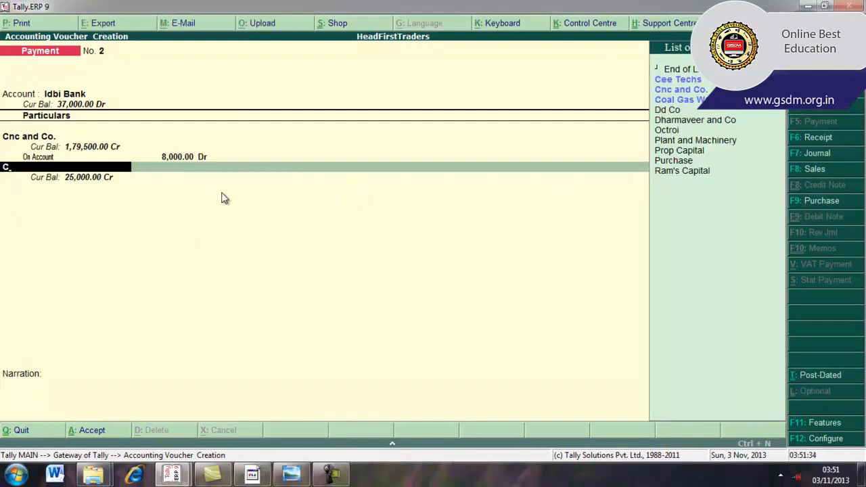
{"action": "type", "text": "e"}
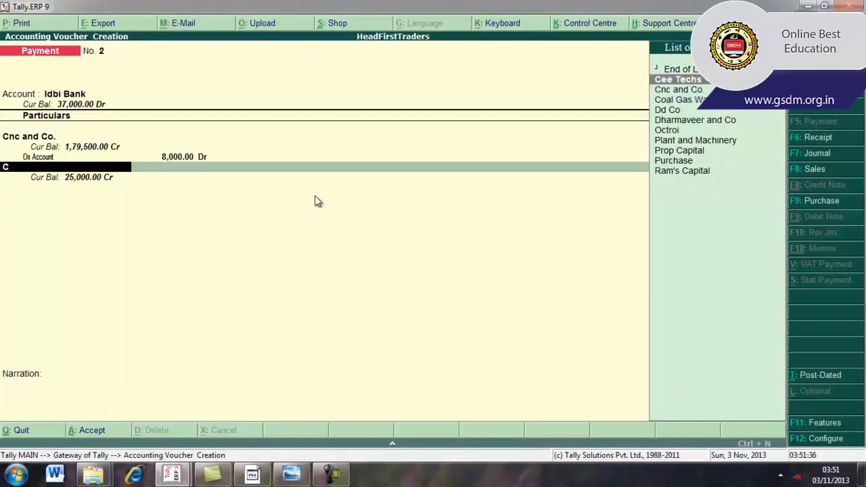
{"action": "key", "text": "Return"}
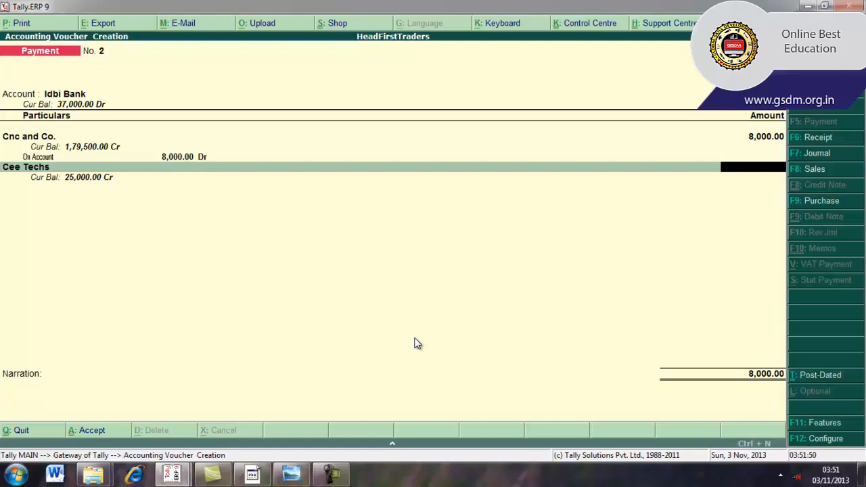
{"action": "type", "text": "3500"}
{"action": "key", "text": "Return"}
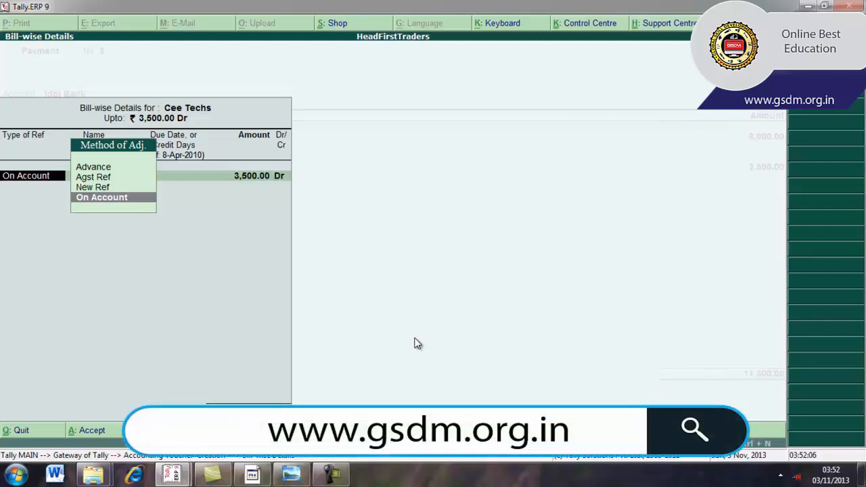
Allocate the full Cee Techs amount of 3,500.00 Dr as On Account in the bill-wise details.
{"action": "key", "text": "Return"}
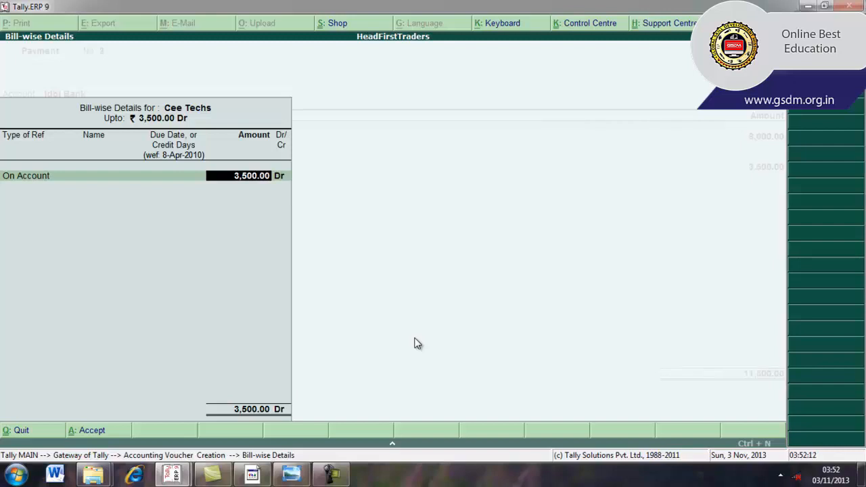
{"action": "key", "text": "Return"}
{"action": "key", "text": "Return"}
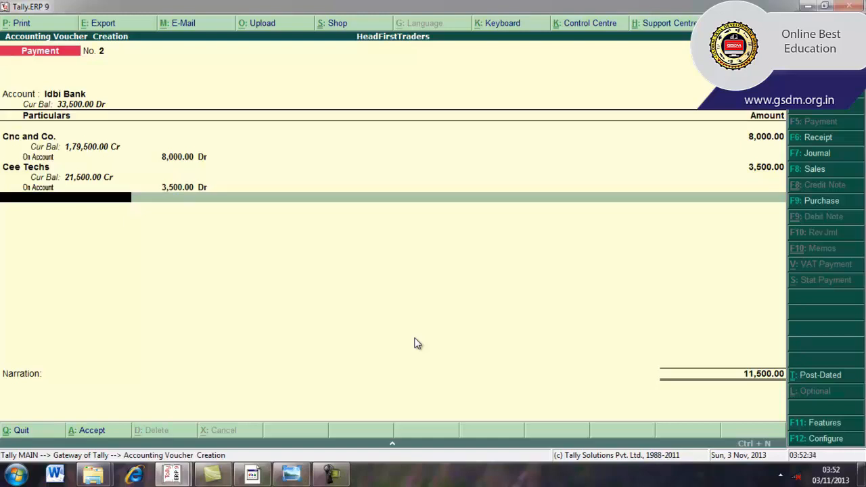
Allocate the Idbi Bank payment to a cheque favouring Cnc and Co. with instrument number 5555, and enter the narration "checkpaid".
{"action": "key", "text": "Return"}
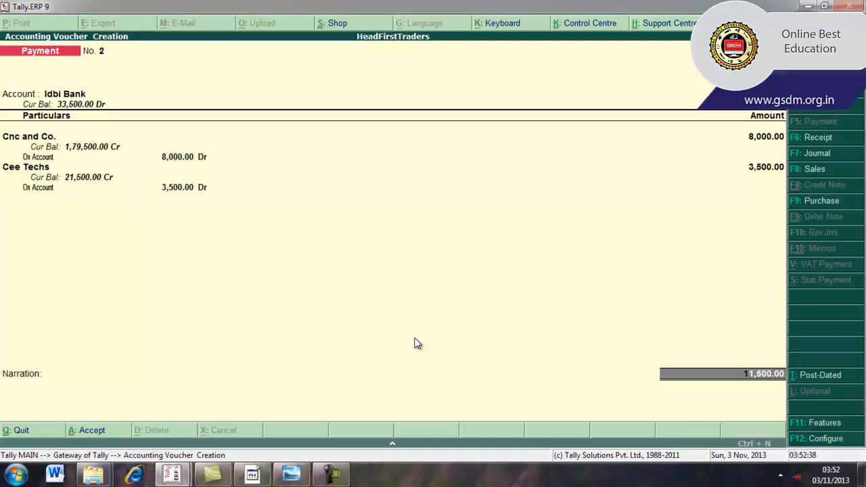
{"action": "key", "text": "Return"}
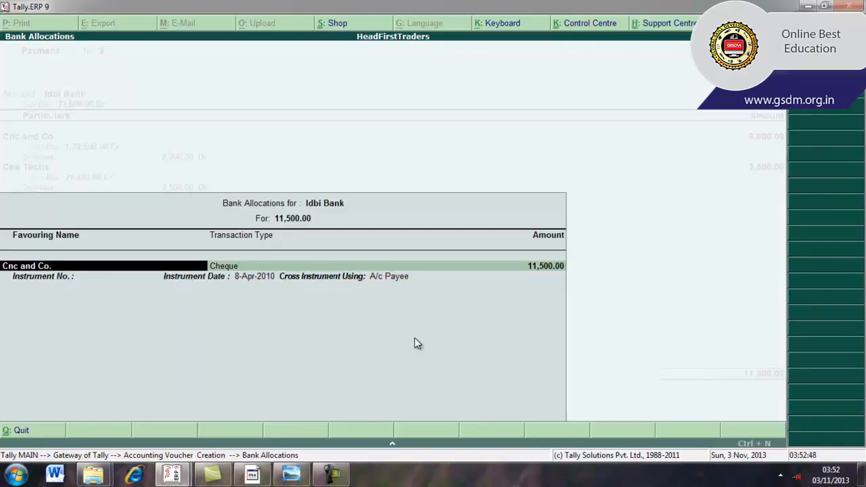
{"action": "key", "text": "Return"}
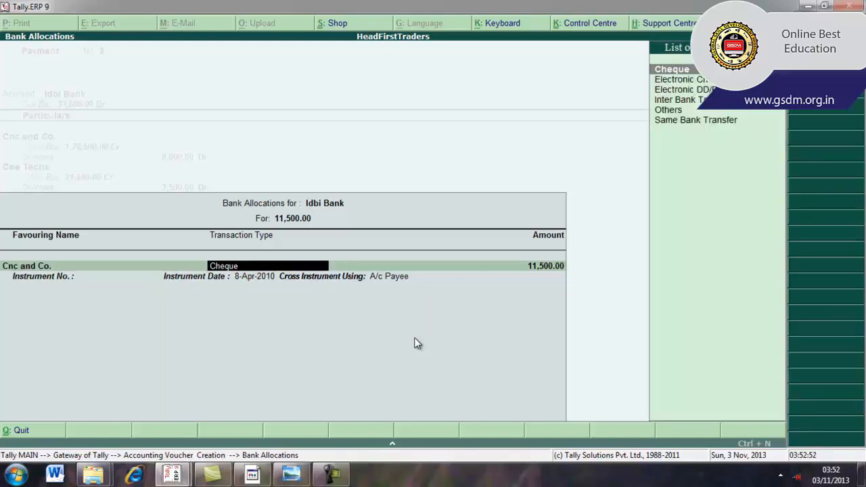
{"action": "key", "text": "Return"}
{"action": "key", "text": "Return"}
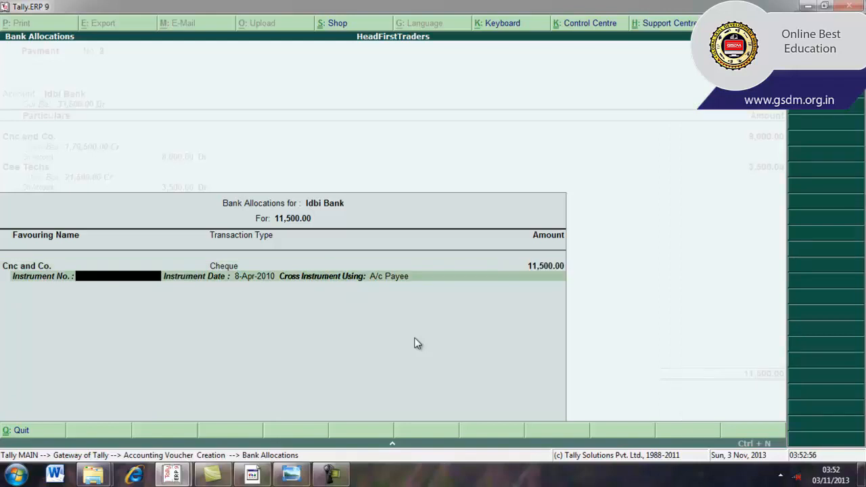
{"action": "type", "text": "5555"}
{"action": "key", "text": "Return"}
{"action": "key", "text": "Return"}
{"action": "key", "text": "Return"}
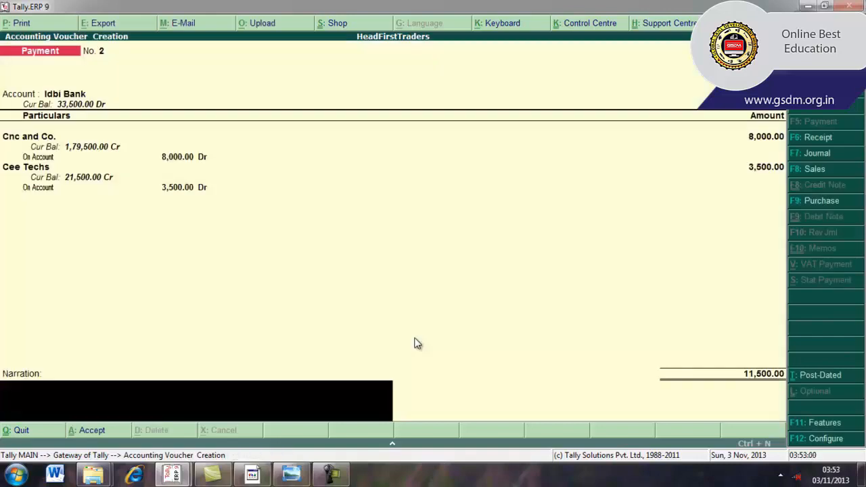
{"action": "type", "text": "checkpaid"}
{"action": "key", "text": "Return"}
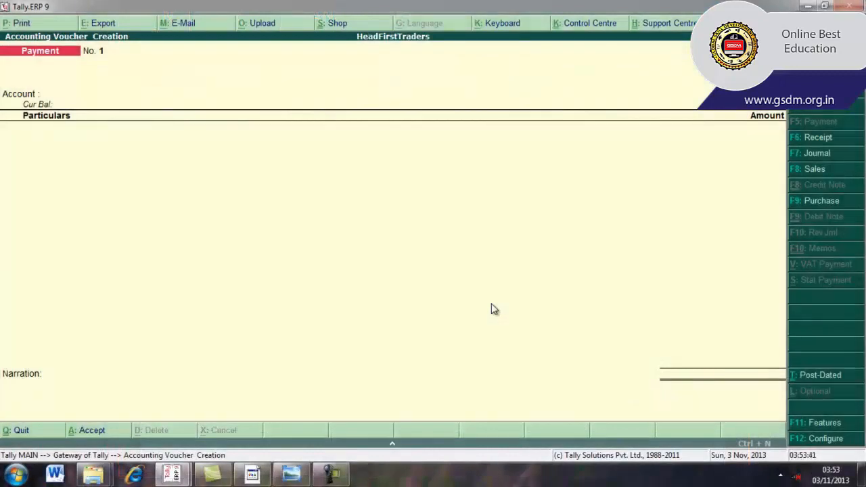
Switch to a Receipt voucher and set Use Single Entry mode for Pymt/Rcpt/Contra to No in its configuration, keeping the other settings.
{"action": "left_click", "coordinate": [819, 140]}
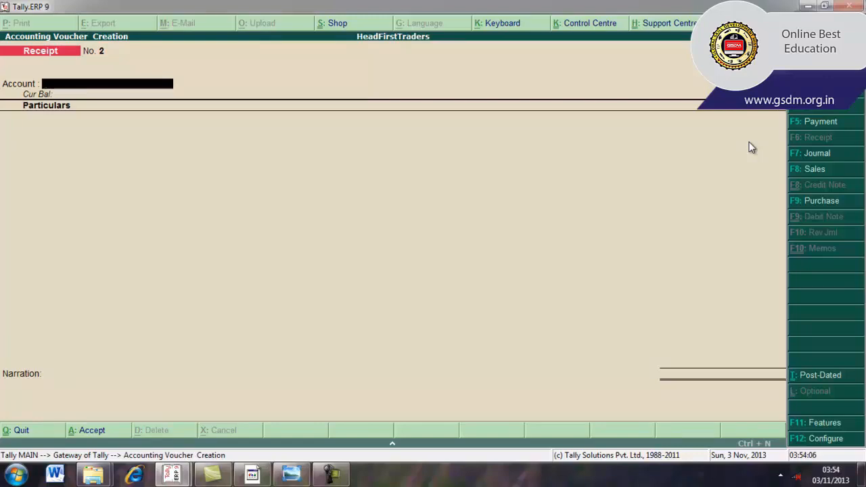
{"action": "left_click", "coordinate": [809, 439]}
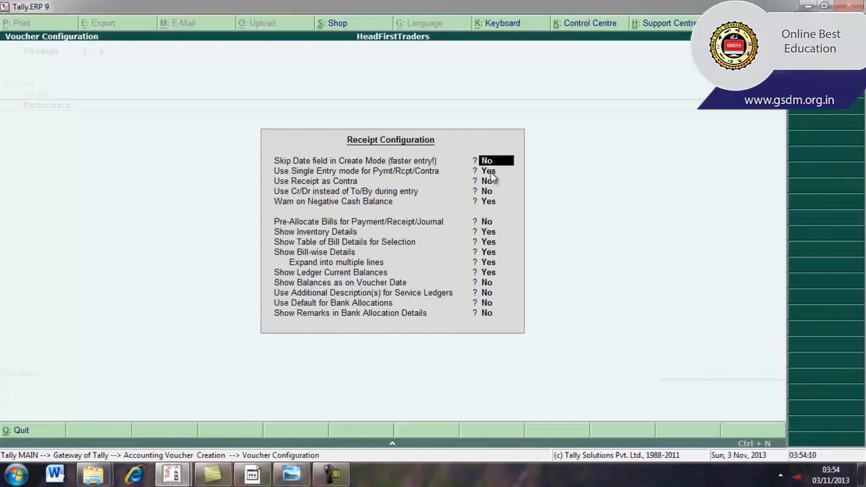
{"action": "left_click", "coordinate": [491, 172]}
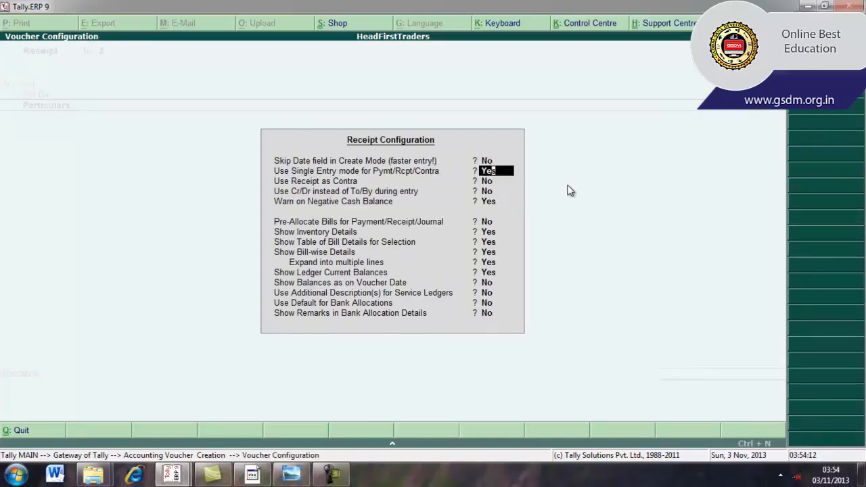
{"action": "key", "text": "BackSpace"}
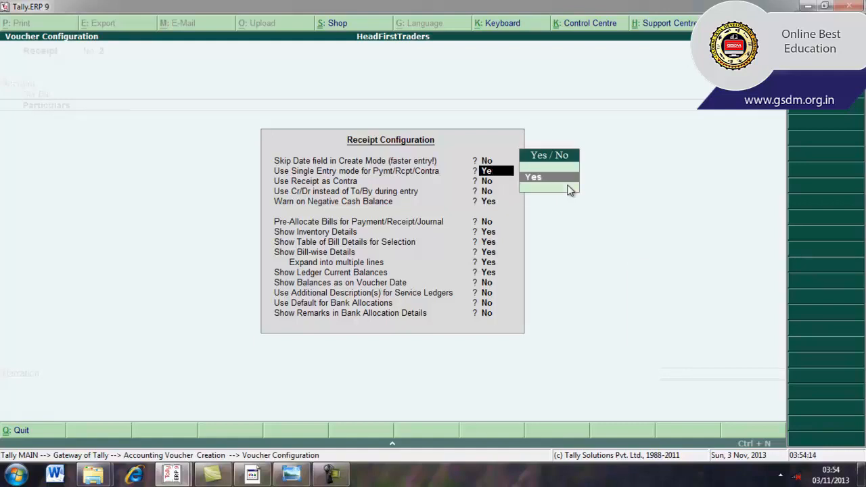
{"action": "key", "text": "BackSpace"}
{"action": "key", "text": "BackSpace"}
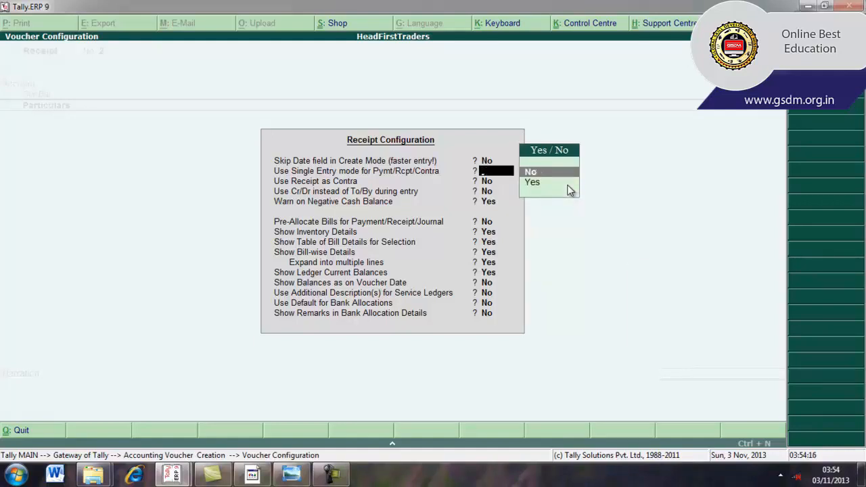
{"action": "type", "text": "n"}
{"action": "key", "text": "Return"}
{"action": "key", "text": "Return"}
{"action": "key", "text": "Return"}
{"action": "key", "text": "Return"}
{"action": "key", "text": "Return"}
{"action": "key", "text": "Return"}
{"action": "key", "text": "Return"}
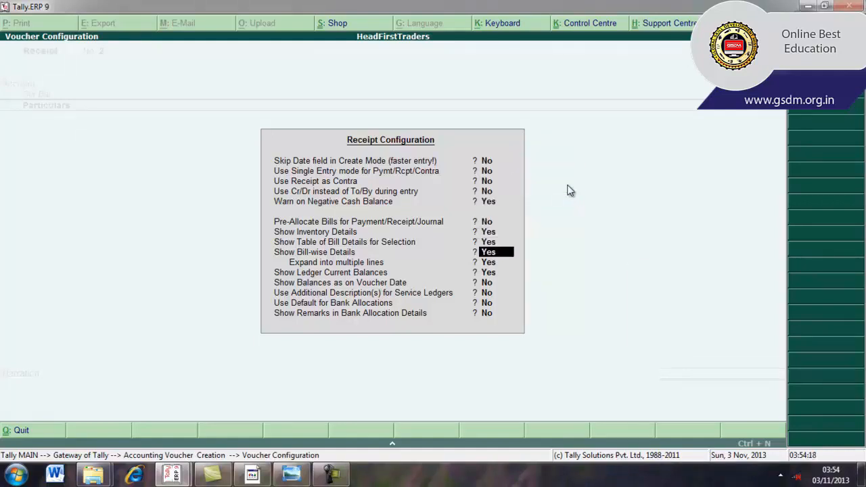
{"action": "key", "text": "Return"}
{"action": "key", "text": "Return"}
{"action": "key", "text": "Return"}
{"action": "key", "text": "Return"}
{"action": "key", "text": "Return"}
{"action": "key", "text": "Return"}
{"action": "key", "text": "Return"}
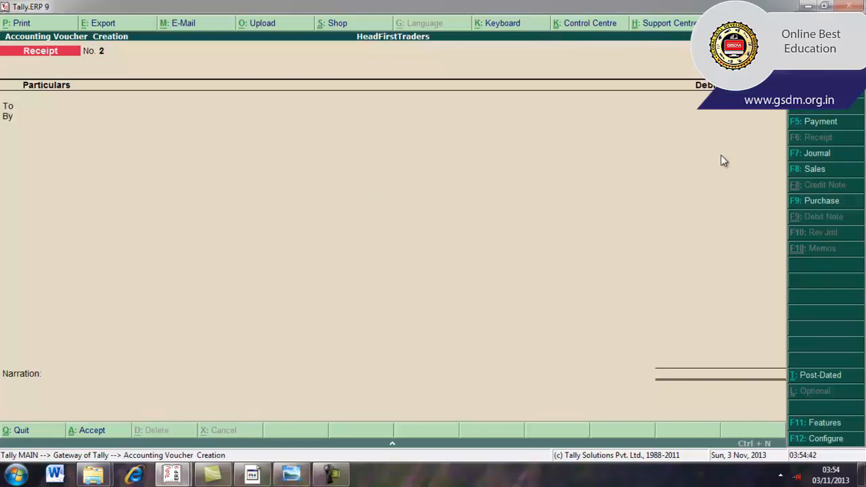
Credit Dharmaveer and Co with 2,000 on the To line of the receipt voucher.
{"action": "key", "text": "Return"}
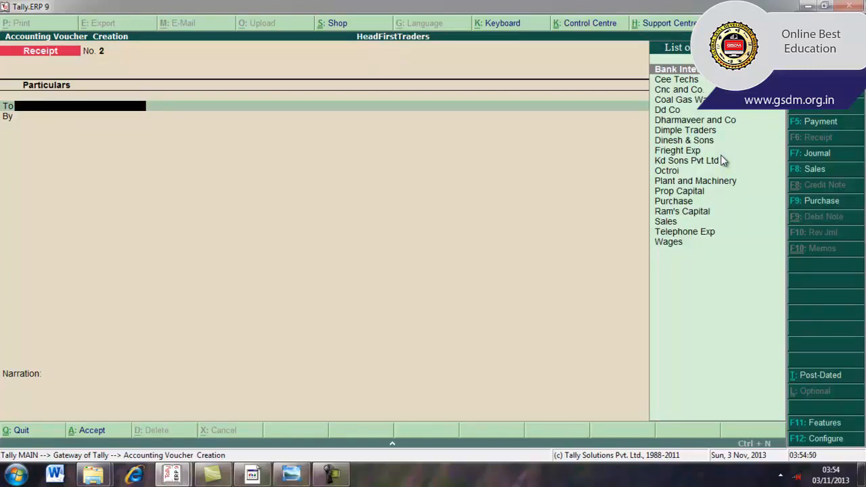
{"action": "key", "text": "Down"}
{"action": "key", "text": "Down"}
{"action": "key", "text": "Down"}
{"action": "key", "text": "Down"}
{"action": "key", "text": "Down"}
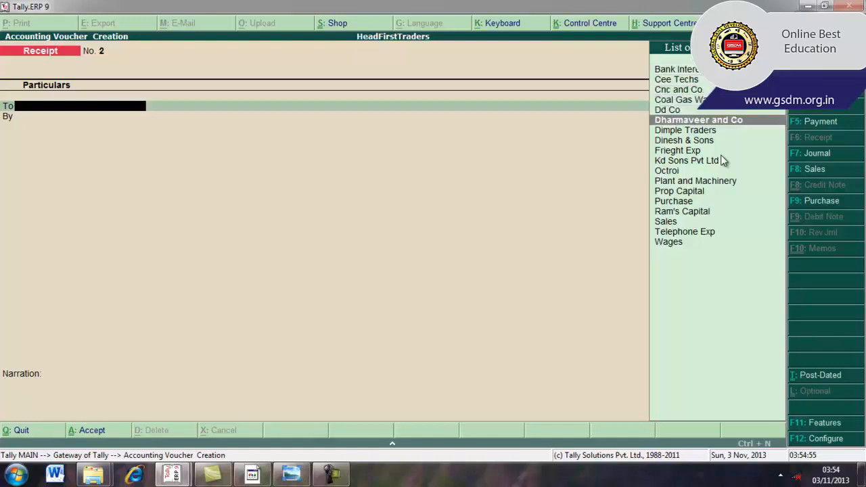
{"action": "type", "text": "d"}
{"action": "key", "text": "Down"}
{"action": "key", "text": "Down"}
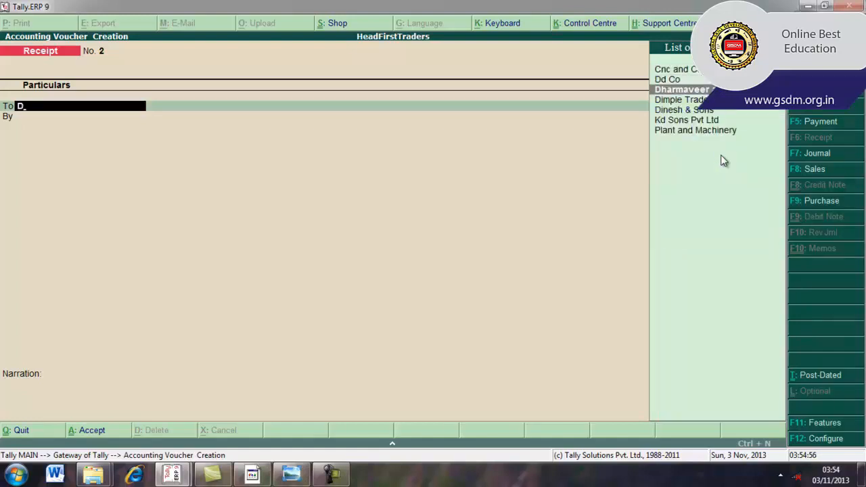
{"action": "key", "text": "Return"}
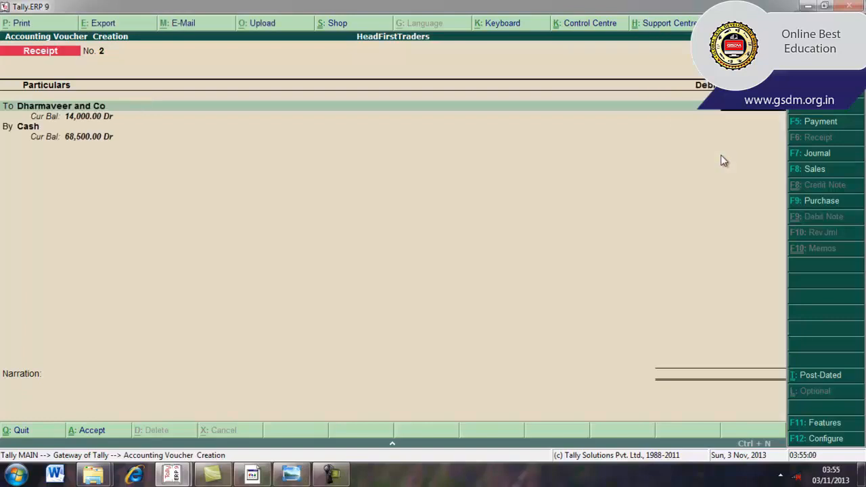
{"action": "key", "text": "Return"}
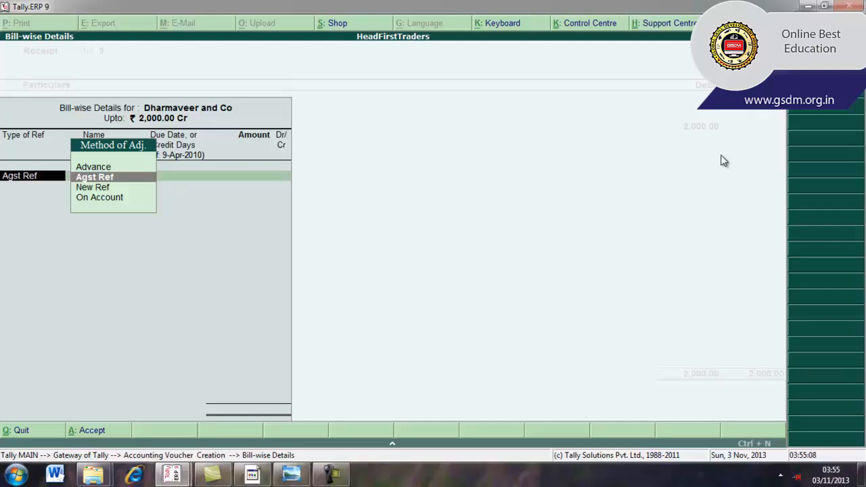
Allocate Dharmaveer and Co's full 2,000.00 Cr as On Account in the bill-wise details.
{"action": "key", "text": "Down"}
{"action": "key", "text": "Down"}
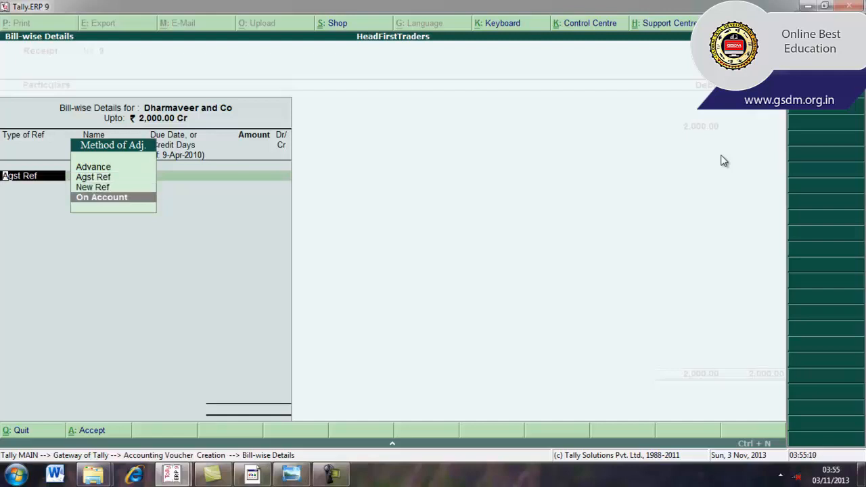
{"action": "key", "text": "Return"}
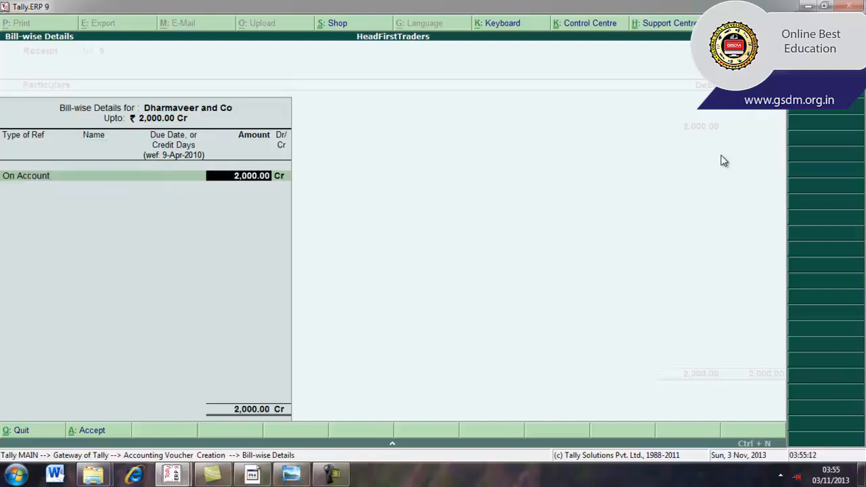
{"action": "key", "text": "Return"}
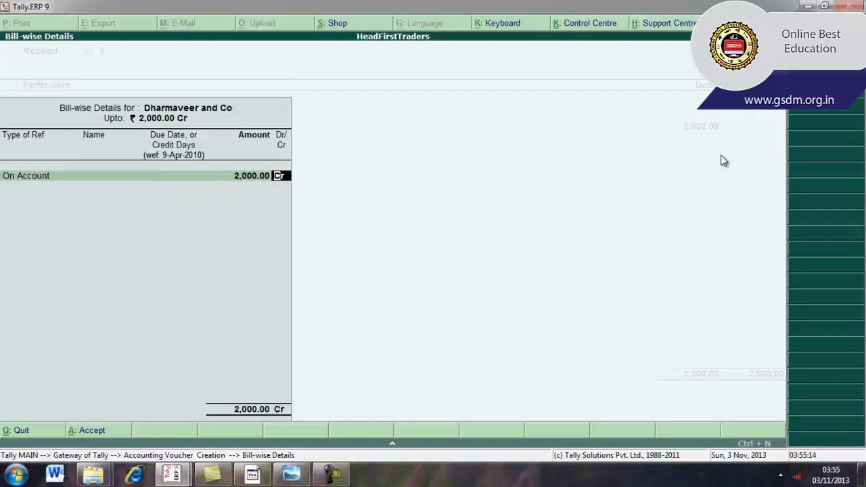
{"action": "key", "text": "Return"}
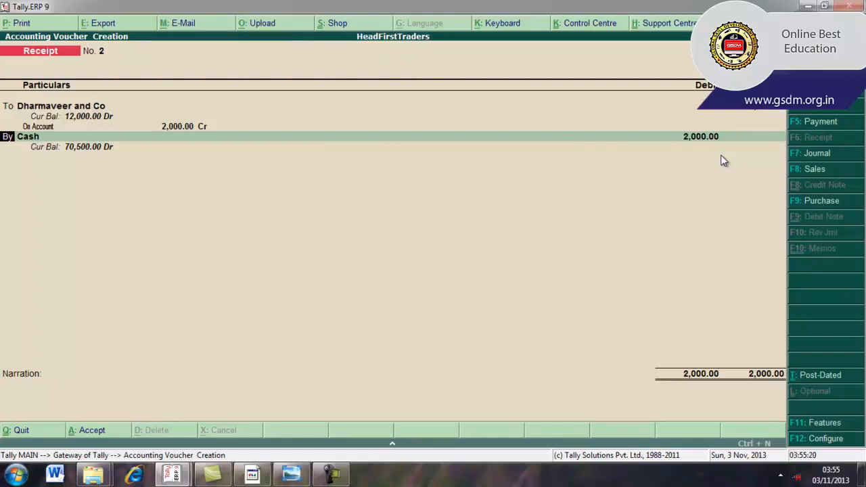
Replace Cash with Idbi Bank as the ledger on the By line, keeping the debit amount of 2,000.00.
{"action": "key", "text": "Return"}
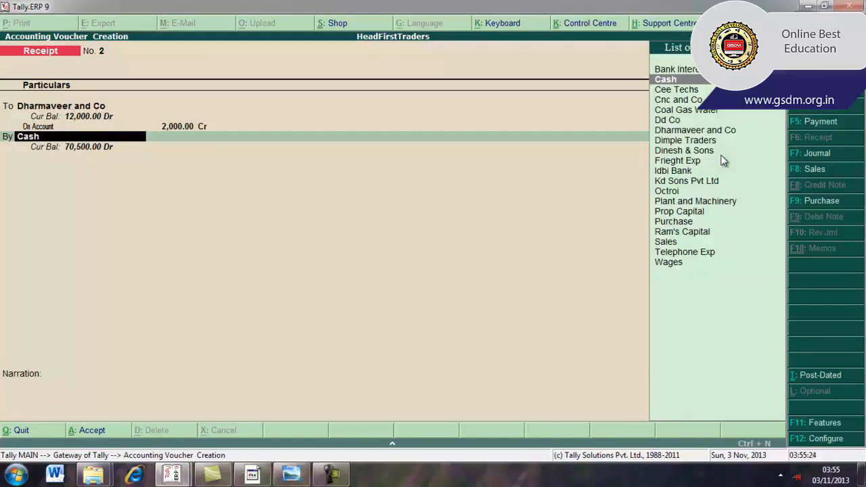
{"action": "key", "text": "Down"}
{"action": "key", "text": "Down"}
{"action": "key", "text": "Down"}
{"action": "key", "text": "Down"}
{"action": "key", "text": "Down"}
{"action": "key", "text": "Down"}
{"action": "key", "text": "Down"}
{"action": "key", "text": "Down"}
{"action": "key", "text": "Down"}
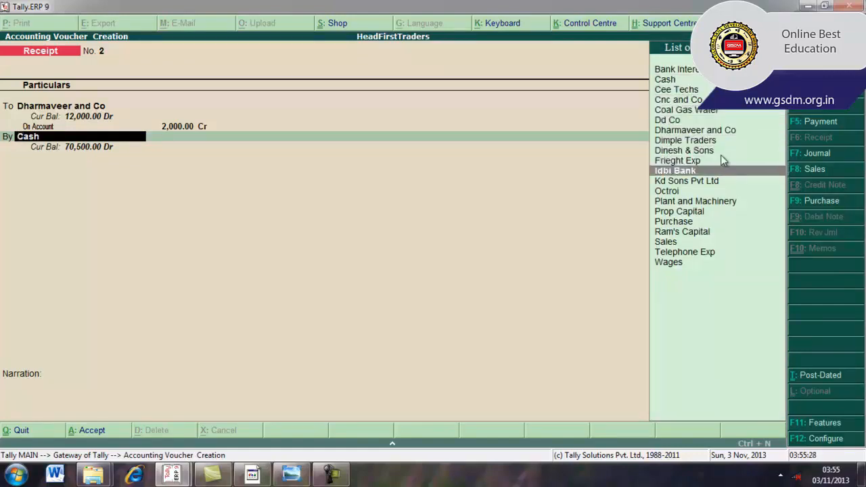
{"action": "key", "text": "Return"}
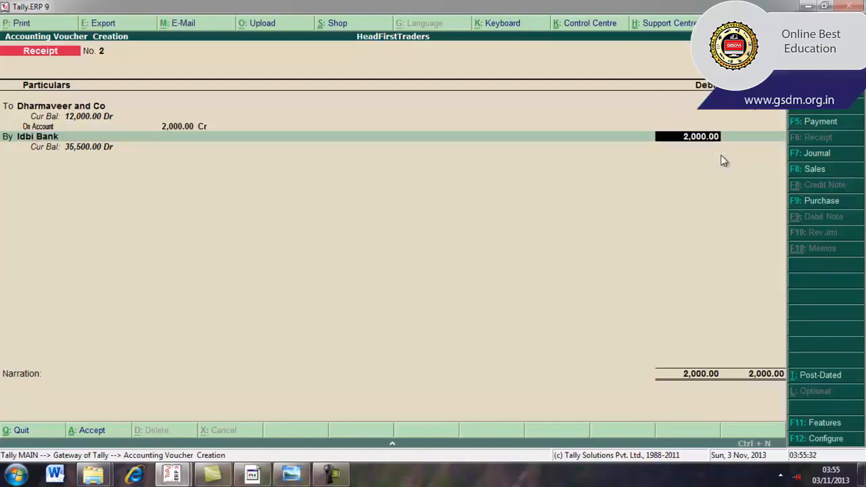
{"action": "key", "text": "Return"}
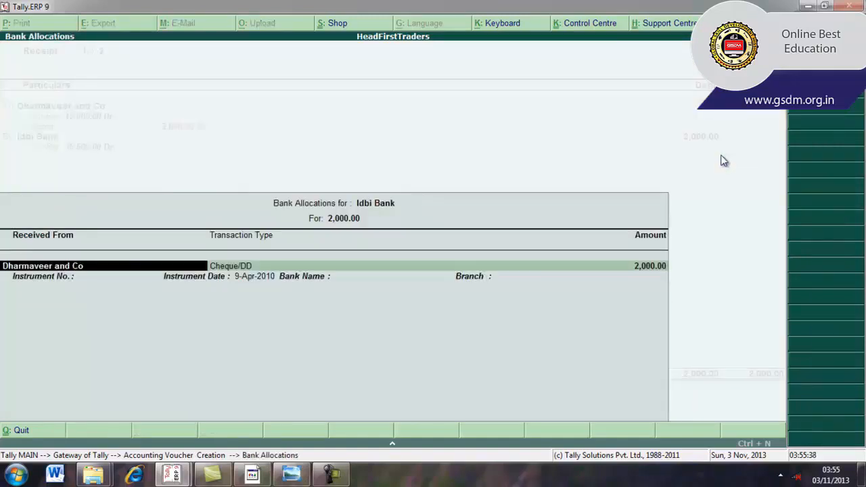
Allocate the Idbi Bank receipt from Dharmaveer and Co as Cheque/DD with instrument number 4444, leaving the bank name, branch and narration blank.
{"action": "key", "text": "Return"}
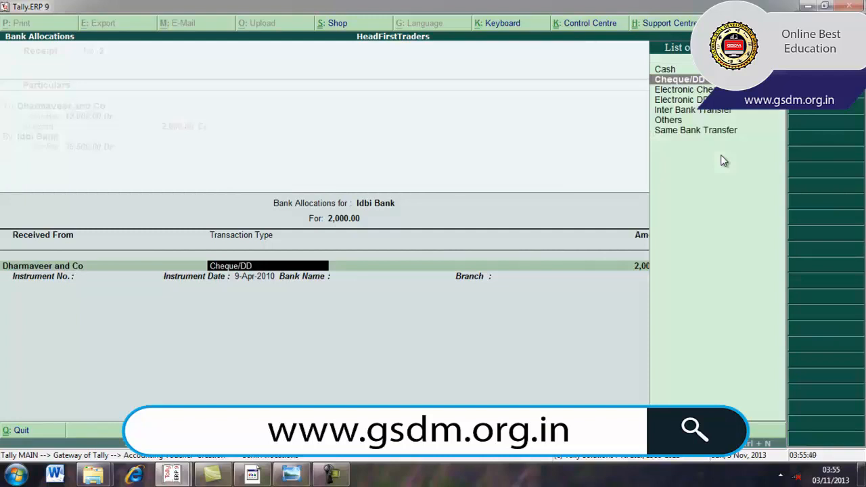
{"action": "key", "text": "Return"}
{"action": "key", "text": "Return"}
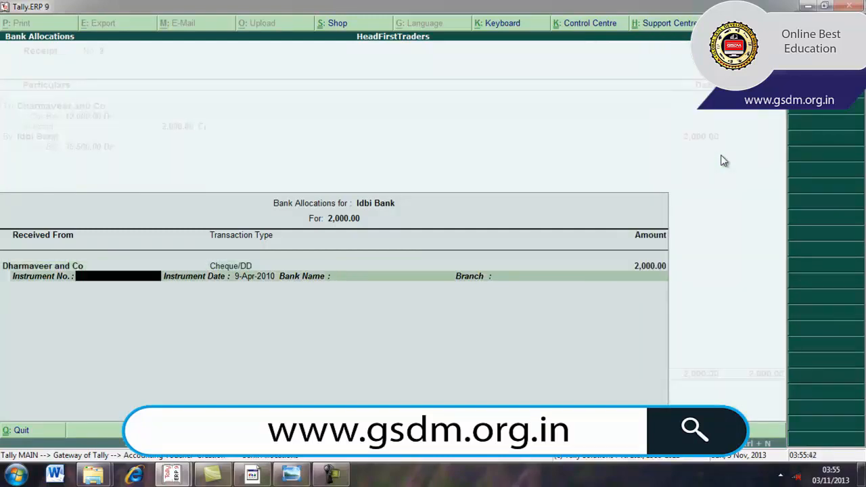
{"action": "type", "text": "4444"}
{"action": "key", "text": "Return"}
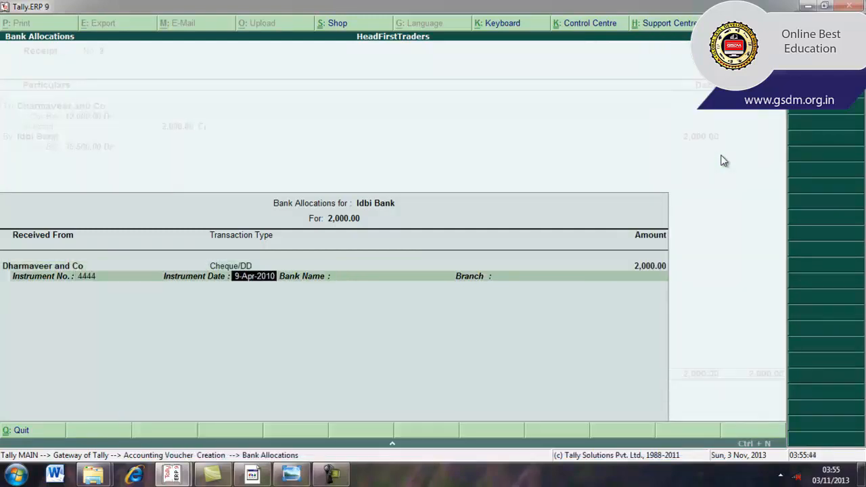
{"action": "key", "text": "Return"}
{"action": "key", "text": "Return"}
{"action": "key", "text": "Return"}
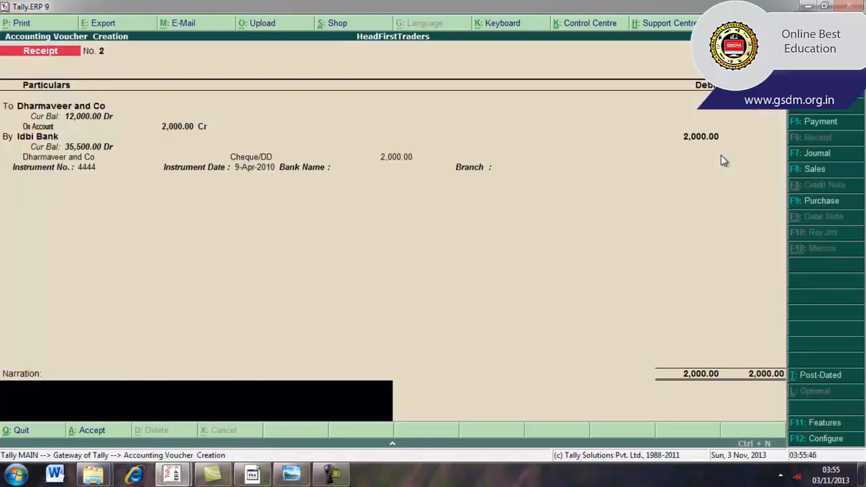
{"action": "key", "text": "Return"}
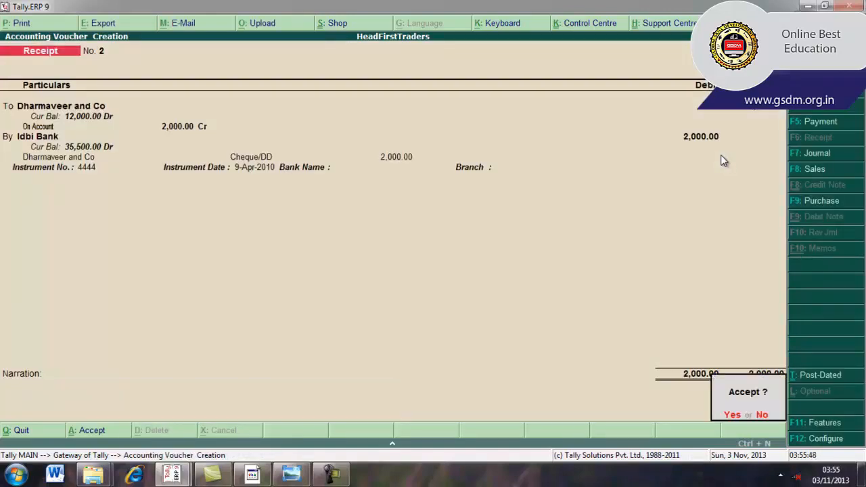